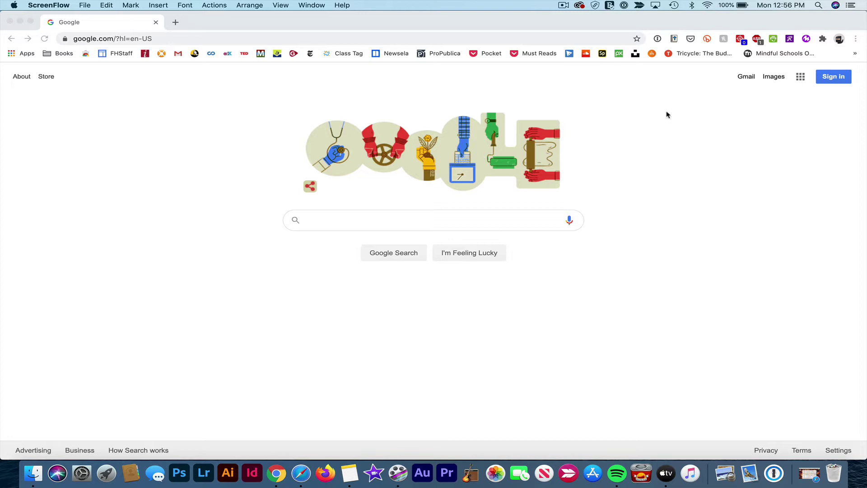
Sign in to the school Google account with its email and password.
{"action": "left_click", "coordinate": [832, 77]}
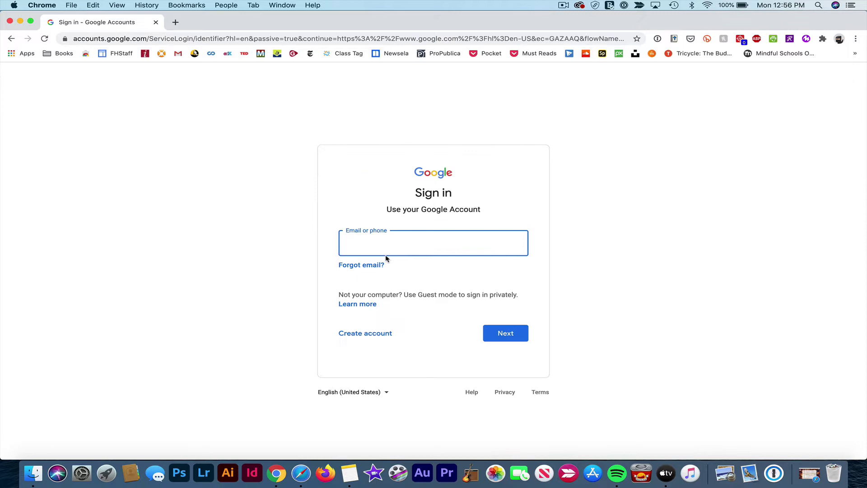
{"action": "type", "text": "25"}
{"action": "type", "text": "••"}
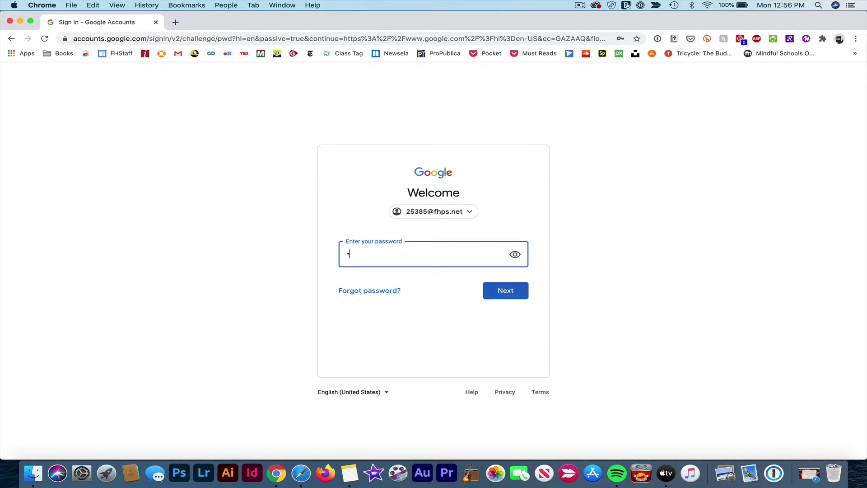
{"action": "key", "text": "Return"}
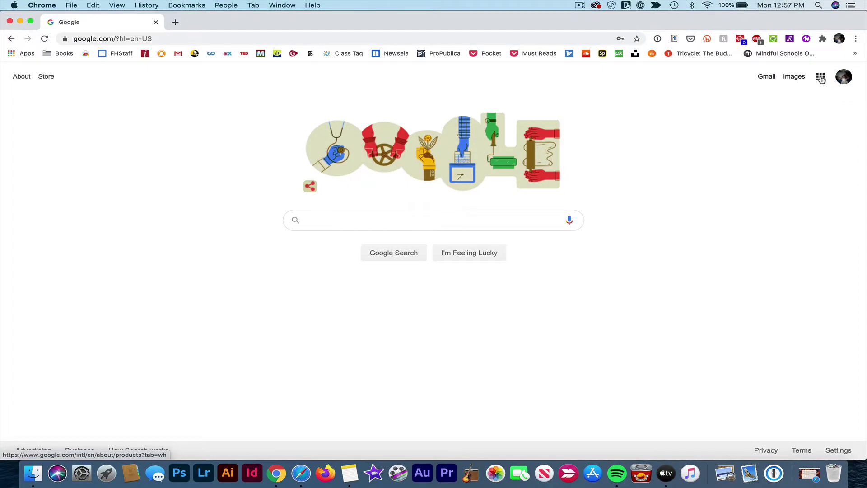
Launch Google Drive from the Google apps grid to show My Drive.
{"action": "left_click", "coordinate": [820, 78]}
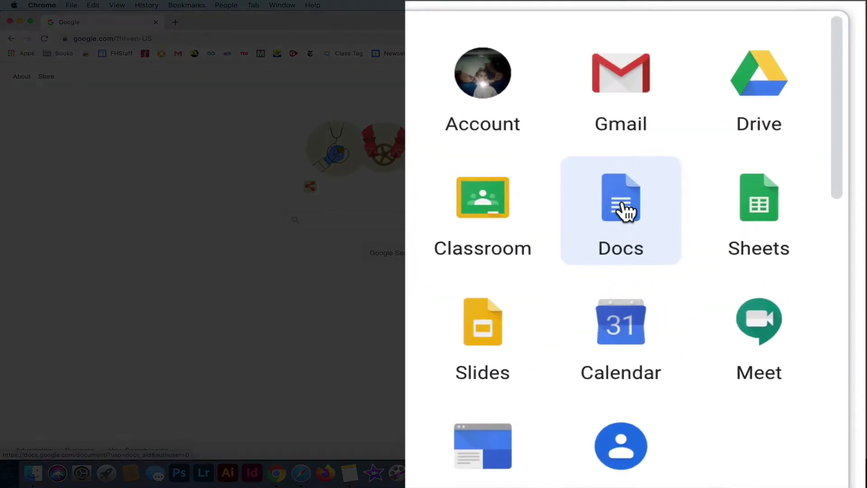
{"action": "left_click", "coordinate": [755, 94]}
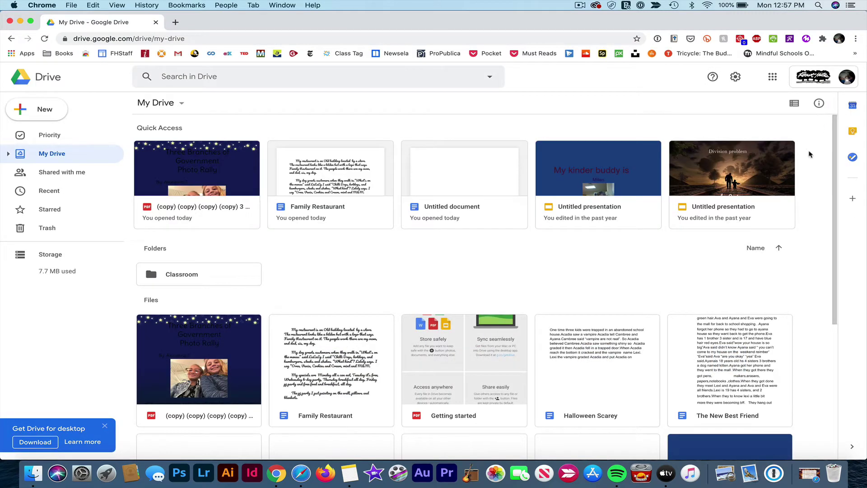
Delete the third blank Untitled document and the blank Untitled presentation from My Drive.
{"action": "scroll", "coordinate": [671, 204], "scroll_direction": "down", "scroll_amount": 2}
{"action": "scroll", "coordinate": [671, 203], "scroll_direction": "down", "scroll_amount": 5}
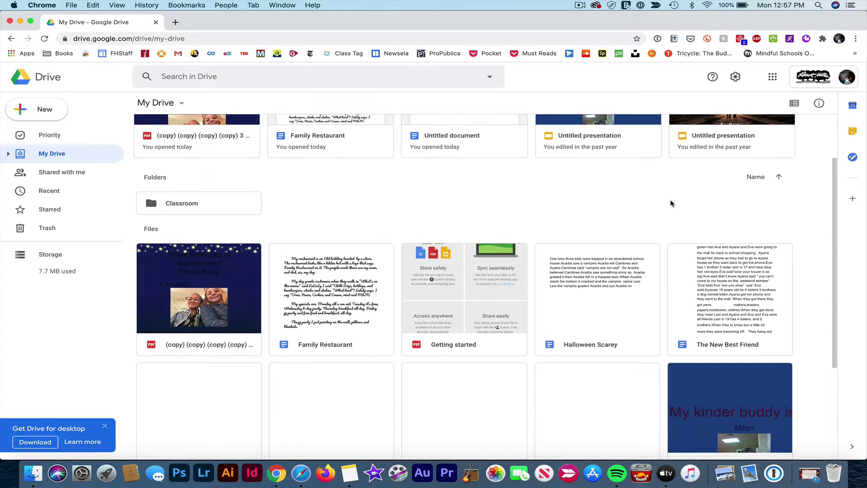
{"action": "scroll", "coordinate": [671, 203], "scroll_direction": "down", "scroll_amount": 2}
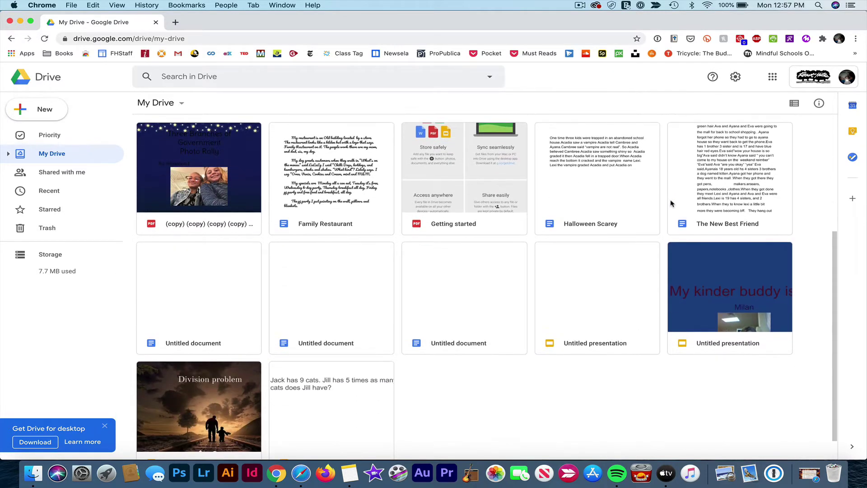
{"action": "scroll", "coordinate": [671, 203], "scroll_direction": "up", "scroll_amount": 5}
{"action": "scroll", "coordinate": [671, 203], "scroll_direction": "down", "scroll_amount": 2}
{"action": "scroll", "coordinate": [671, 204], "scroll_direction": "down", "scroll_amount": 4}
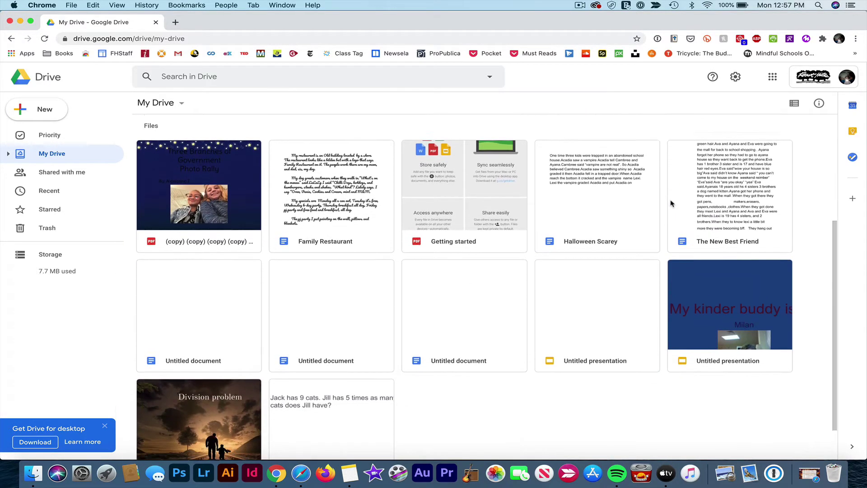
{"action": "scroll", "coordinate": [671, 203], "scroll_direction": "down", "scroll_amount": 1}
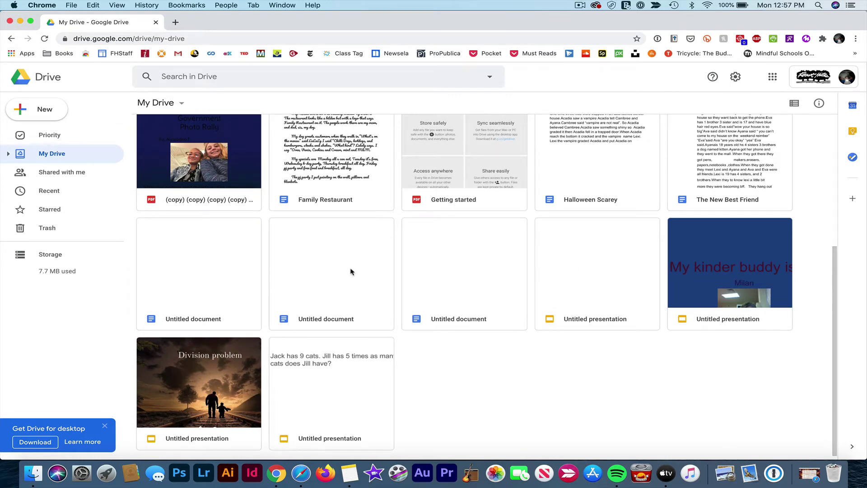
{"action": "scroll", "coordinate": [352, 271], "scroll_direction": "up", "scroll_amount": 3}
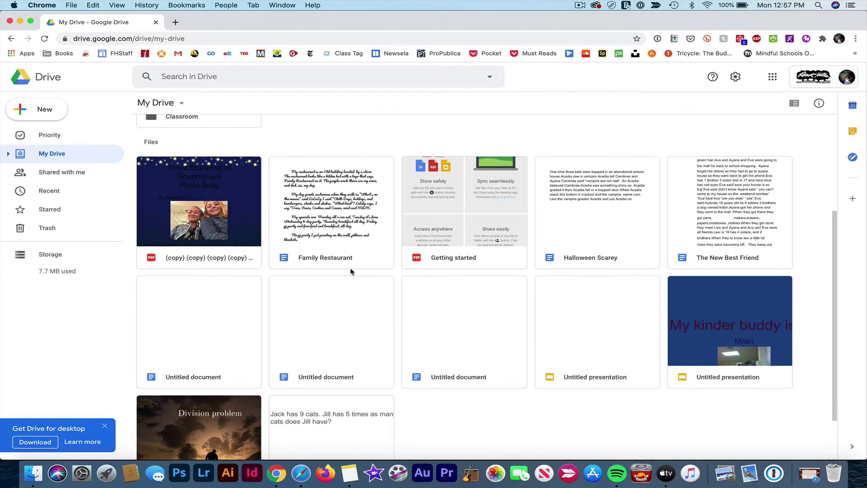
{"action": "scroll", "coordinate": [478, 312], "scroll_direction": "down", "scroll_amount": 1}
{"action": "scroll", "coordinate": [510, 299], "scroll_direction": "down", "scroll_amount": 1}
{"action": "scroll", "coordinate": [510, 298], "scroll_direction": "up", "scroll_amount": 2}
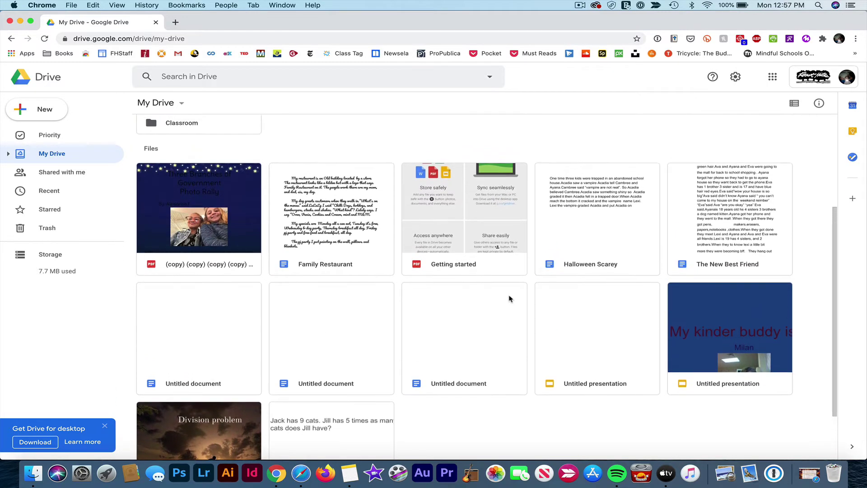
{"action": "scroll", "coordinate": [478, 311], "scroll_direction": "up", "scroll_amount": 1}
{"action": "left_click", "coordinate": [473, 328]}
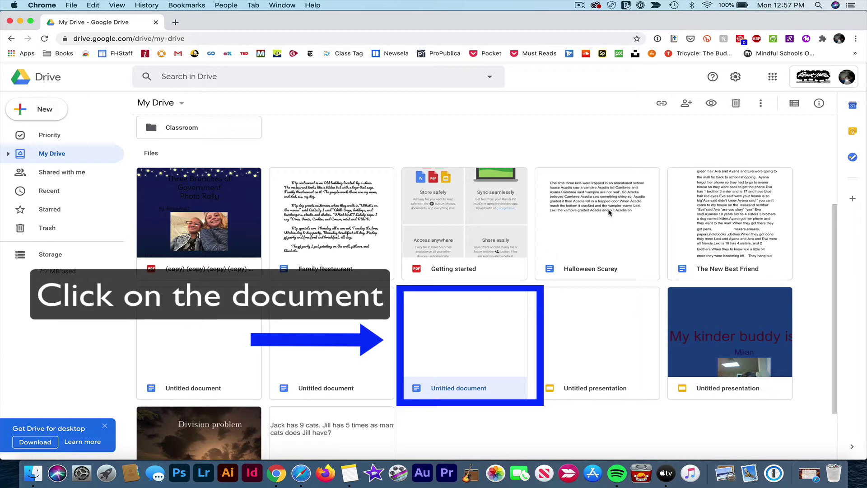
{"action": "left_click", "coordinate": [736, 104]}
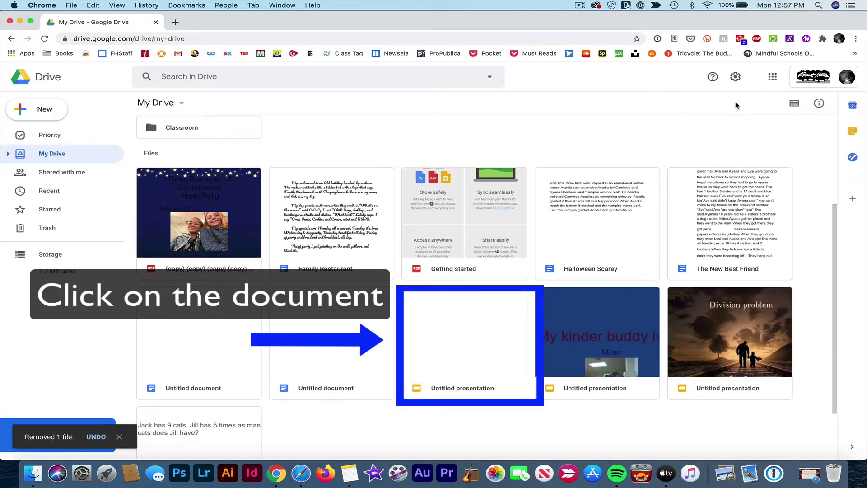
{"action": "left_click", "coordinate": [457, 320]}
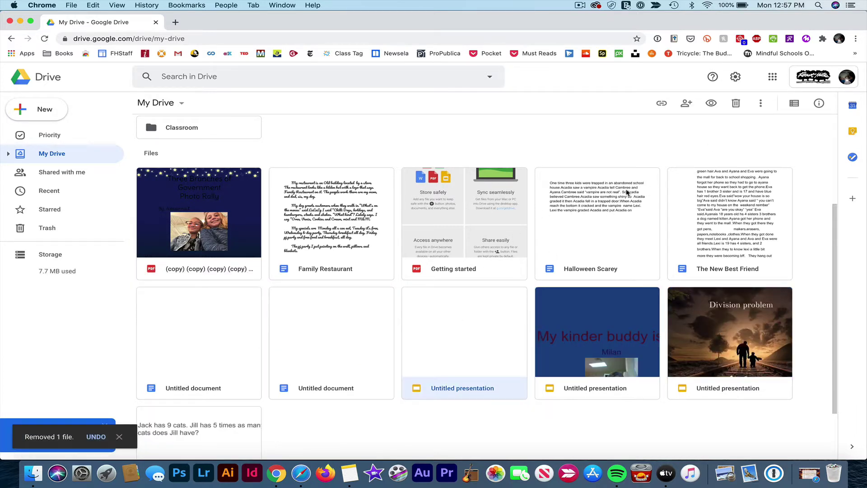
{"action": "left_click", "coordinate": [736, 103]}
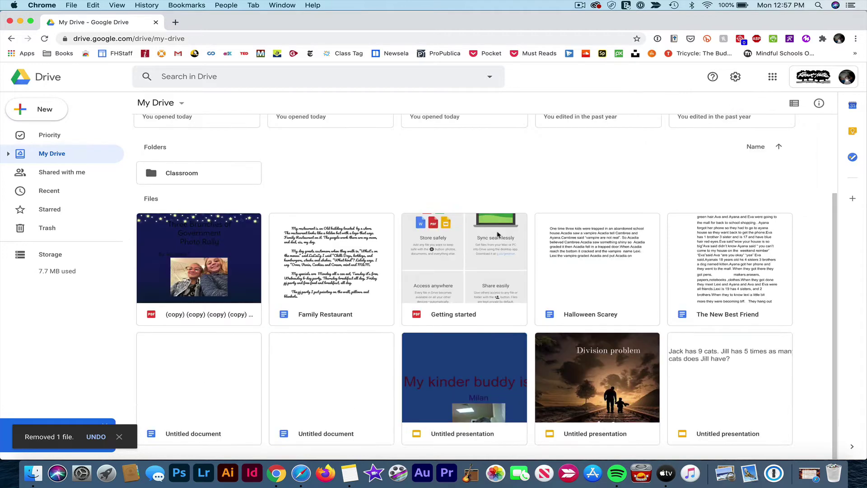
Delete the remaining blank Untitled documents, closing one that opened accidentally.
{"action": "left_click", "coordinate": [367, 359]}
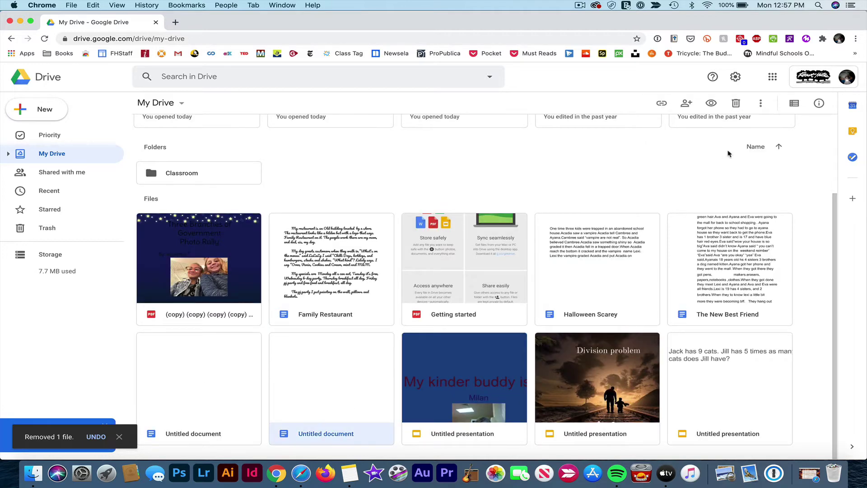
{"action": "left_click", "coordinate": [737, 105]}
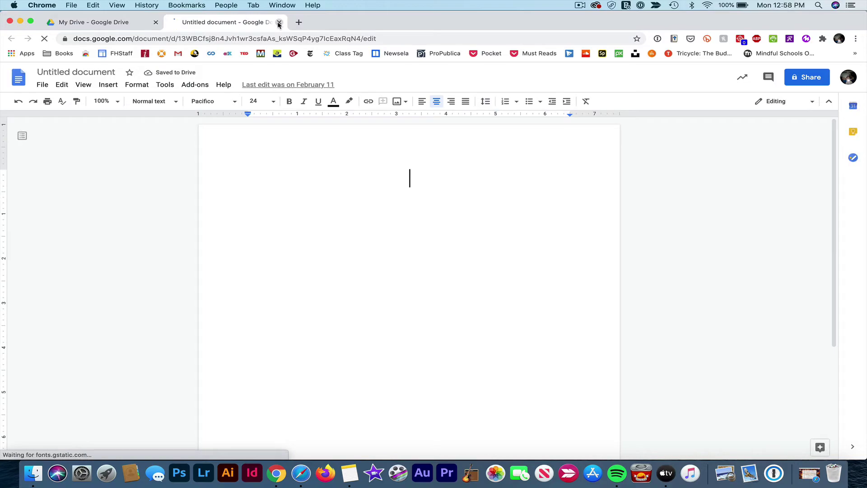
{"action": "left_click", "coordinate": [280, 22]}
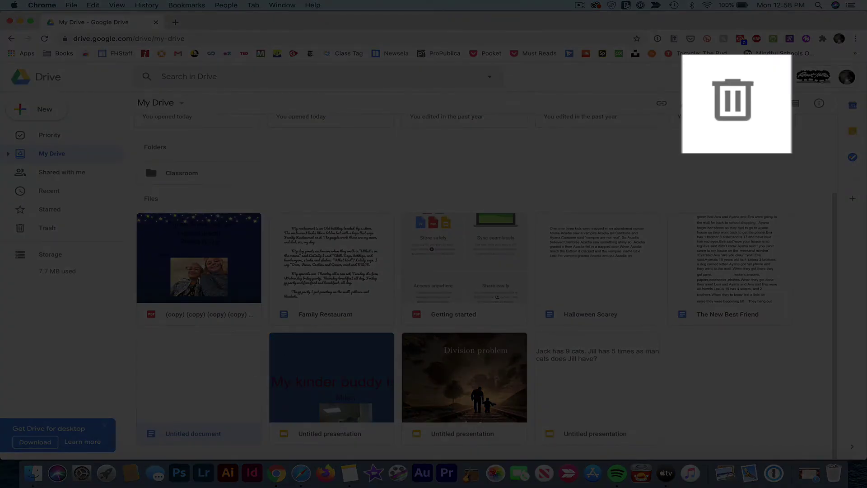
{"action": "left_click", "coordinate": [728, 104]}
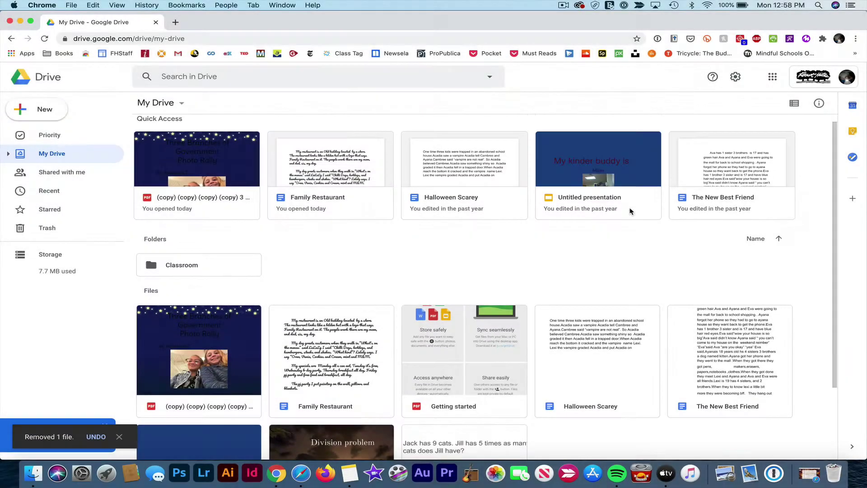
{"action": "scroll", "coordinate": [631, 211], "scroll_direction": "down", "scroll_amount": 2}
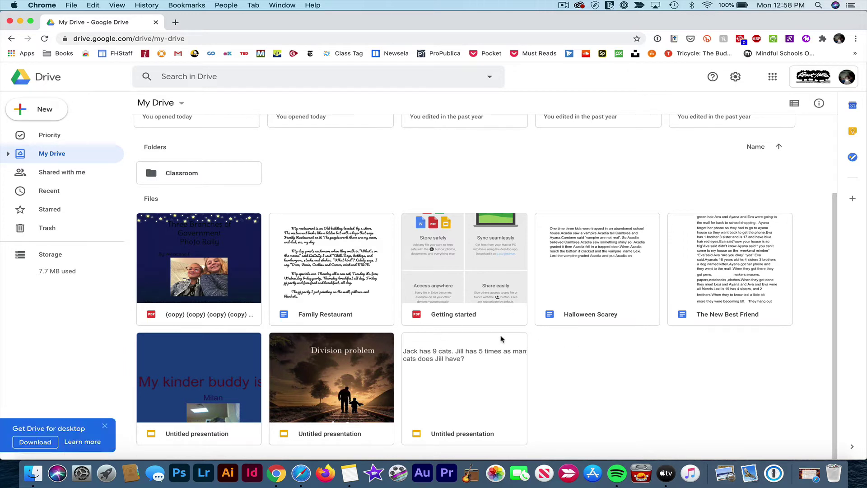
{"action": "double_click", "coordinate": [479, 355]}
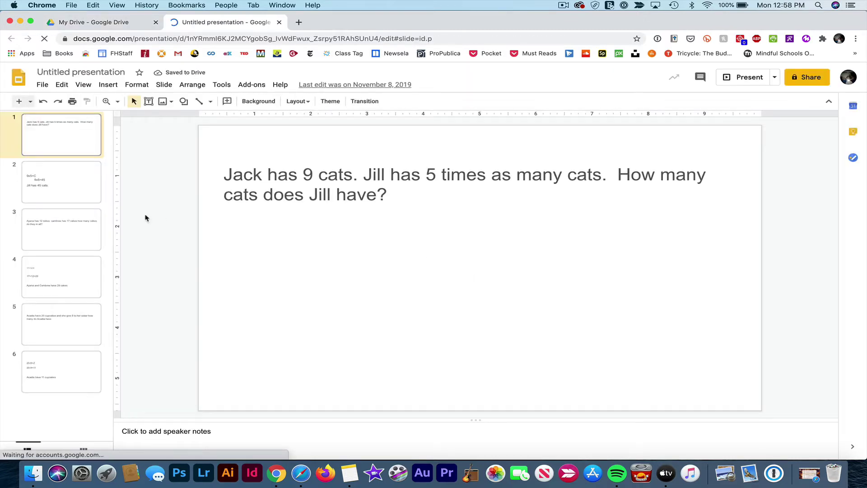
{"action": "left_click", "coordinate": [87, 198]}
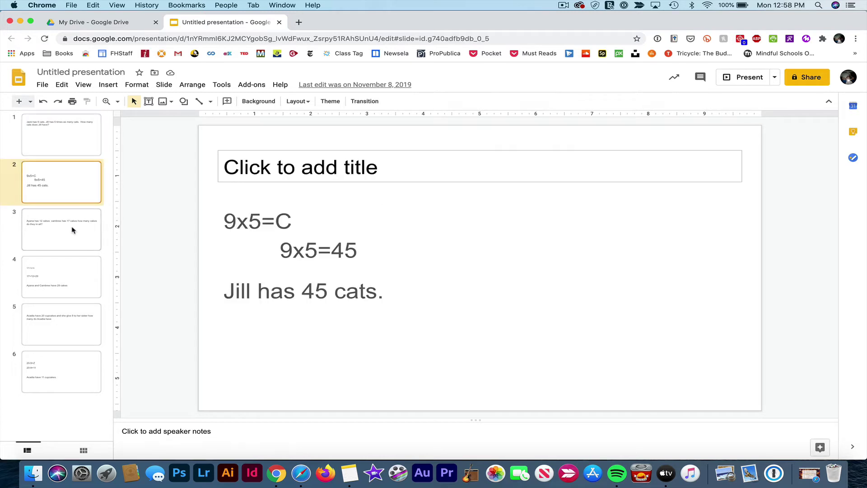
{"action": "left_click", "coordinate": [73, 230]}
{"action": "left_click", "coordinate": [71, 276]}
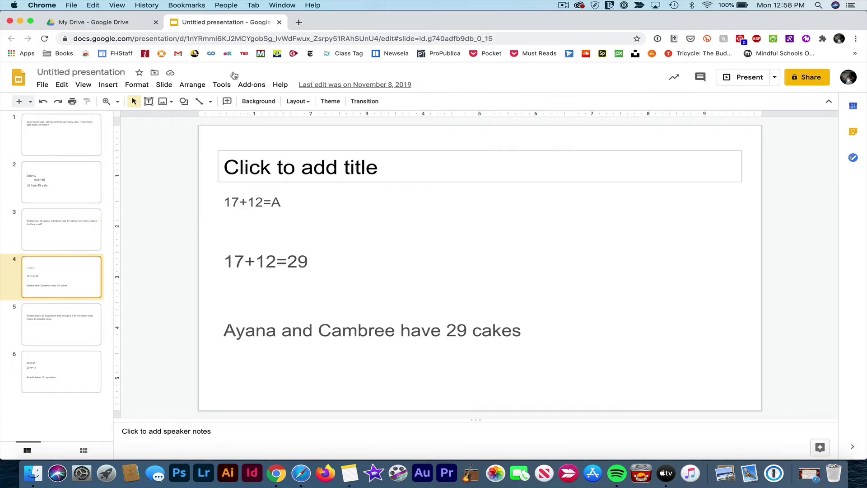
{"action": "left_click", "coordinate": [280, 22]}
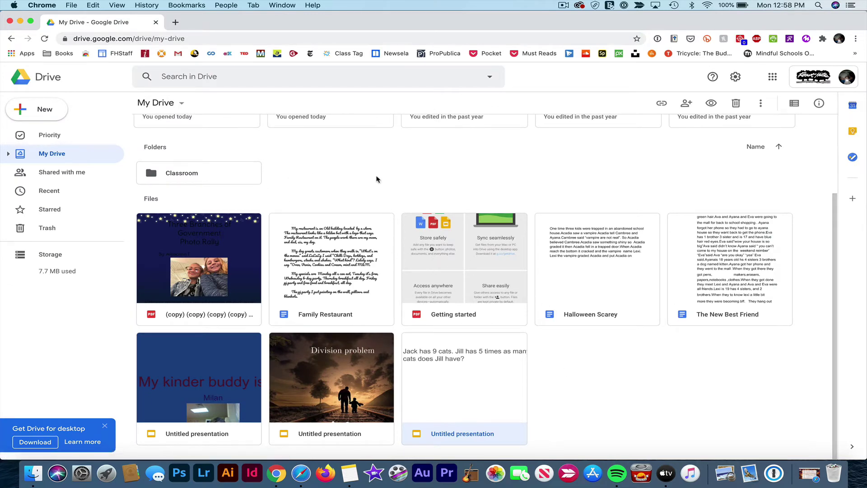
Start a new My Drive folder and name it 'Pine Ridge Work'.
{"action": "scroll", "coordinate": [377, 179], "scroll_direction": "up", "scroll_amount": 3}
{"action": "scroll", "coordinate": [376, 179], "scroll_direction": "down", "scroll_amount": 1}
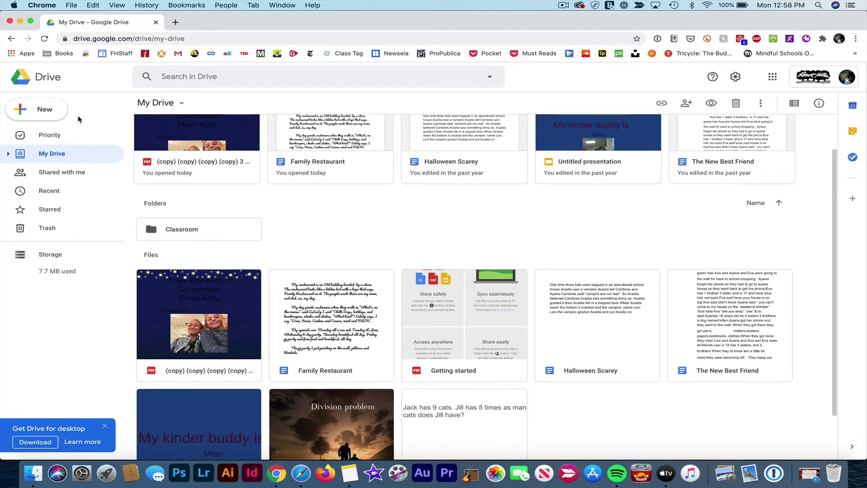
{"action": "left_click", "coordinate": [49, 111]}
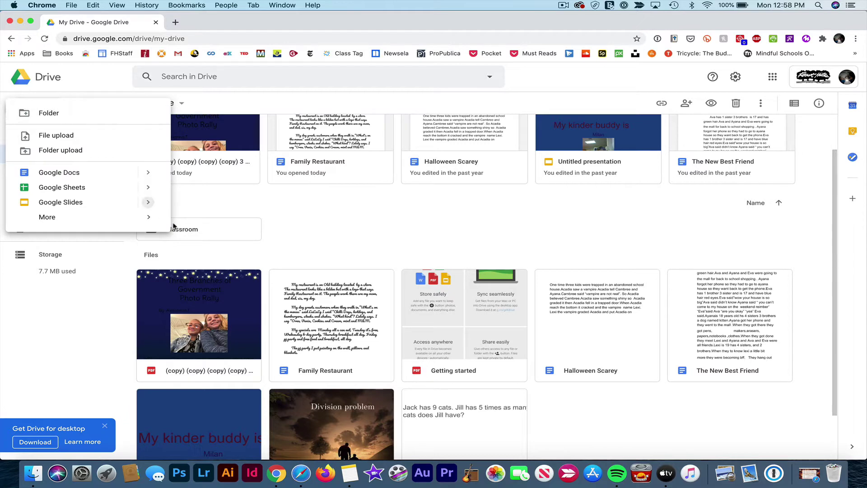
{"action": "left_click", "coordinate": [276, 220]}
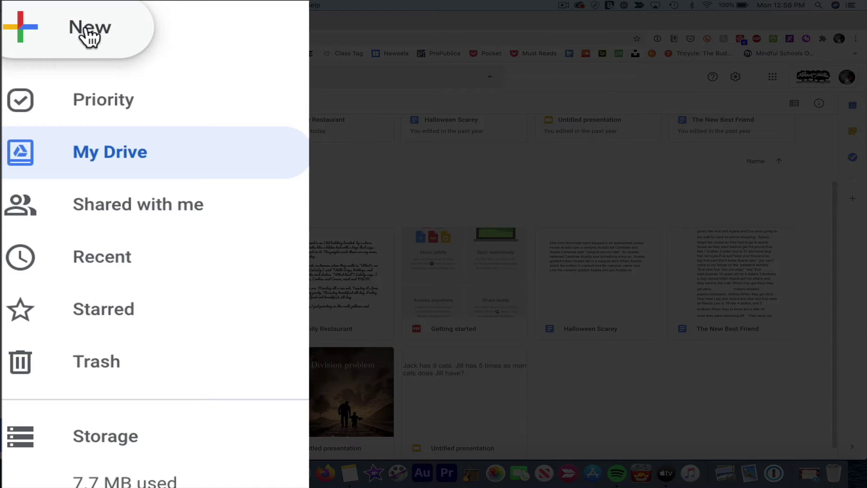
{"action": "left_click", "coordinate": [89, 36]}
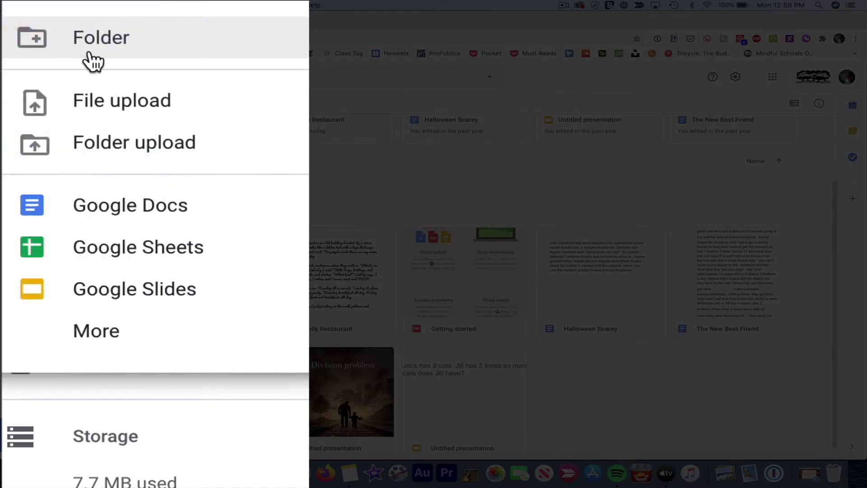
{"action": "left_click", "coordinate": [94, 43]}
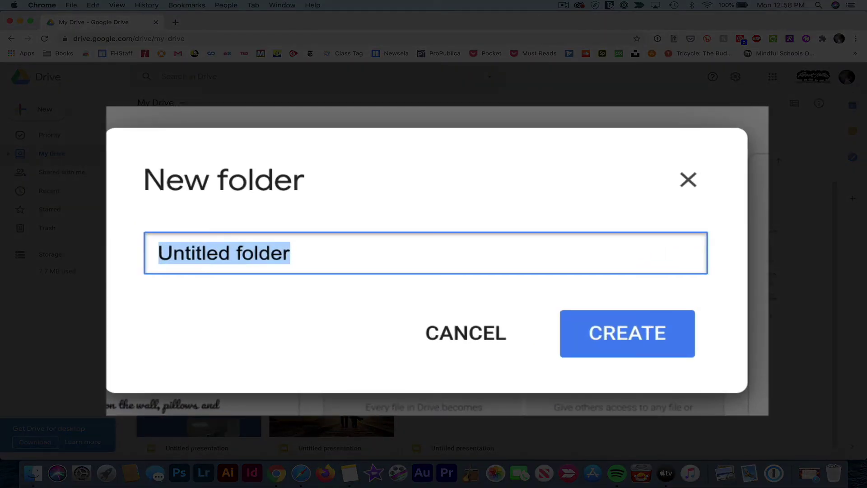
{"action": "type", "text": "P"}
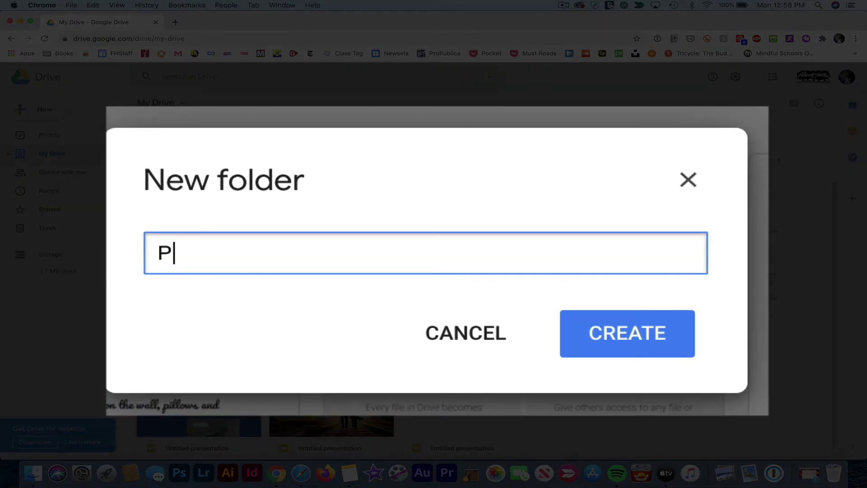
{"action": "type", "text": "ine"}
{"action": "type", "text": " Ridge "}
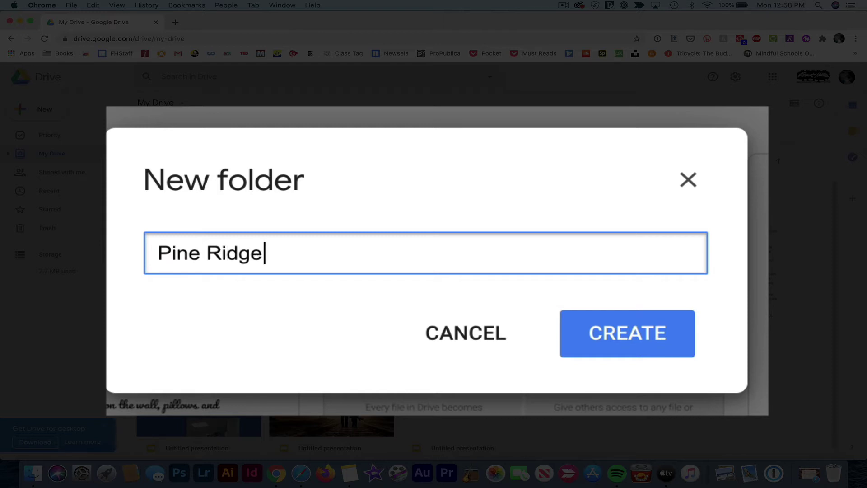
{"action": "type", "text": "Work"}
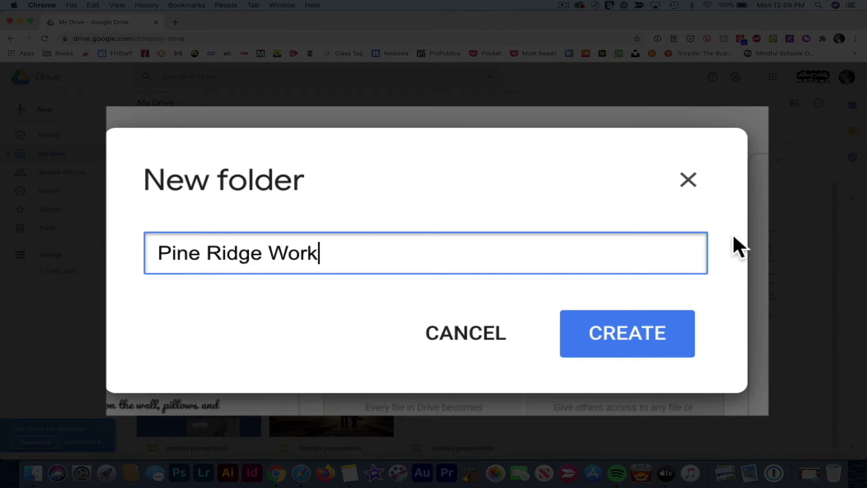
Create Pine Ridge Work and move 3 Branches of Government, Family Restaurant and Getting started into it.
{"action": "left_click", "coordinate": [624, 337]}
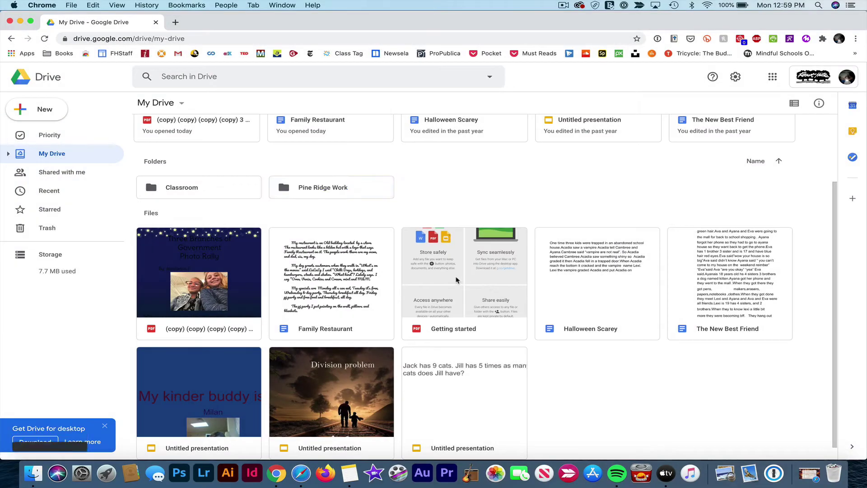
{"action": "left_click_drag", "start_coordinate": [238, 257], "coordinate": [301, 189]}
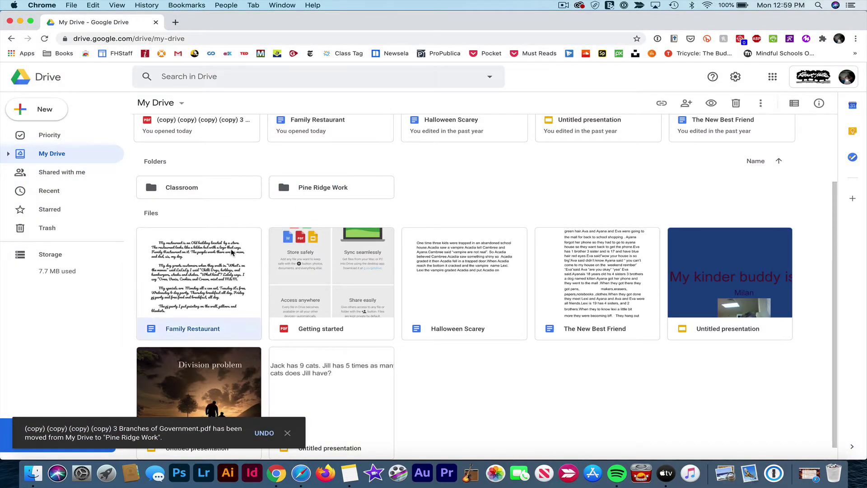
{"action": "left_click_drag", "start_coordinate": [258, 247], "coordinate": [292, 195]}
{"action": "left_click_drag", "start_coordinate": [257, 231], "coordinate": [284, 205]}
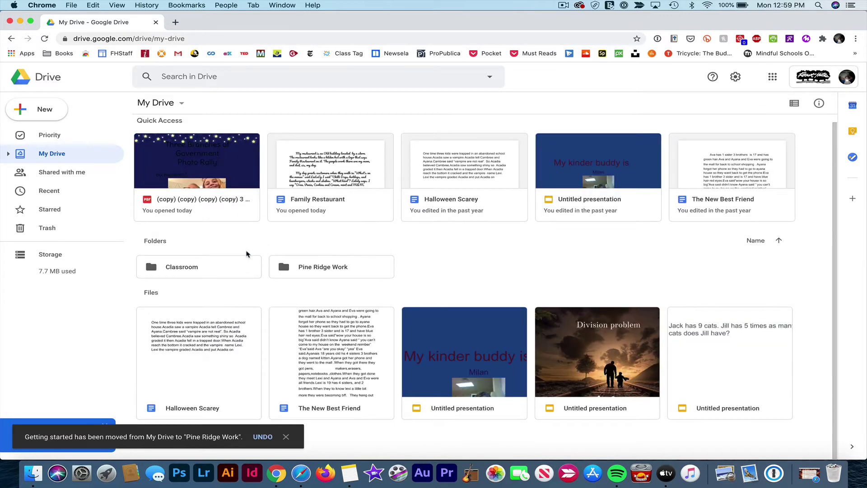
Move Halloween Scarey, Untitled presentation, Division problem, Jack has 9 cats and The New Best Friend into Pine Ridge Work.
{"action": "left_click_drag", "start_coordinate": [231, 335], "coordinate": [292, 269]}
{"action": "left_click_drag", "start_coordinate": [302, 337], "coordinate": [305, 274]}
{"action": "left_click_drag", "start_coordinate": [373, 342], "coordinate": [342, 276]}
{"action": "left_click_drag", "start_coordinate": [348, 326], "coordinate": [337, 274]}
{"action": "mouse_move", "coordinate": [230, 327]}
{"action": "left_mouse_down"}
{"action": "mouse_move", "coordinate": [253, 298]}
{"action": "mouse_move", "coordinate": [300, 270]}
{"action": "left_mouse_up"}
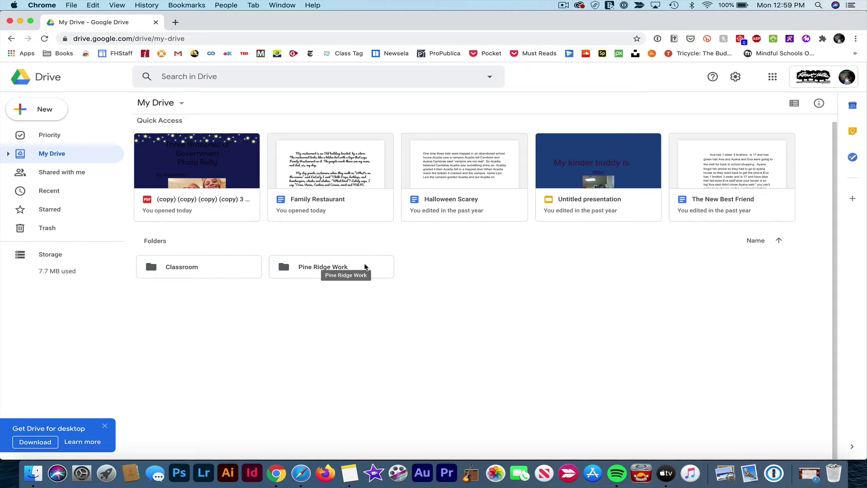
{"action": "double_click", "coordinate": [348, 267]}
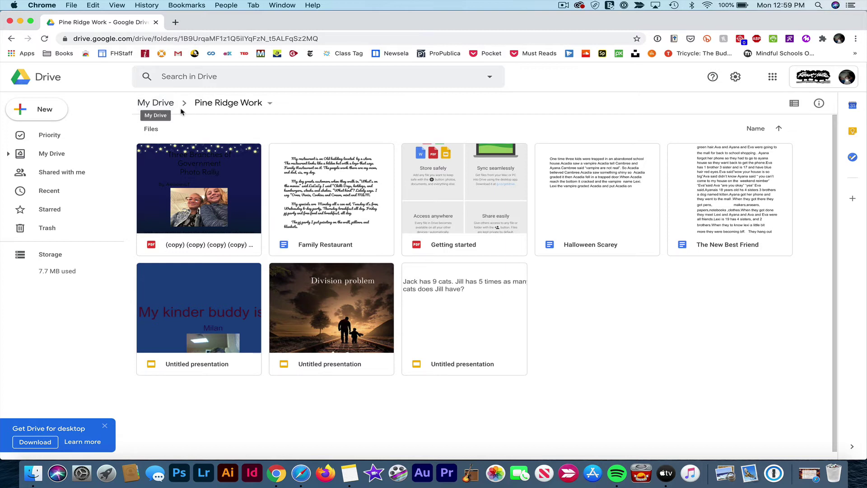
{"action": "left_click", "coordinate": [164, 110]}
{"action": "left_click", "coordinate": [164, 106]}
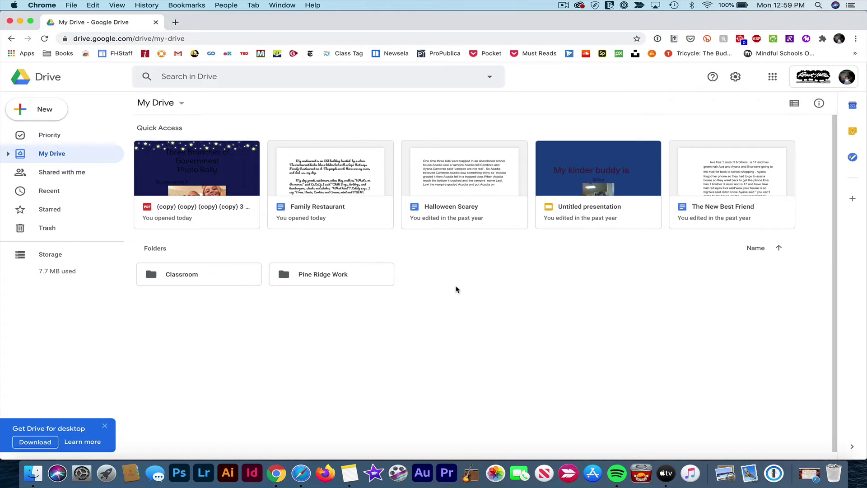
Create a My Drive folder named '5th Grade Writer's Workshop'.
{"action": "left_click", "coordinate": [52, 112]}
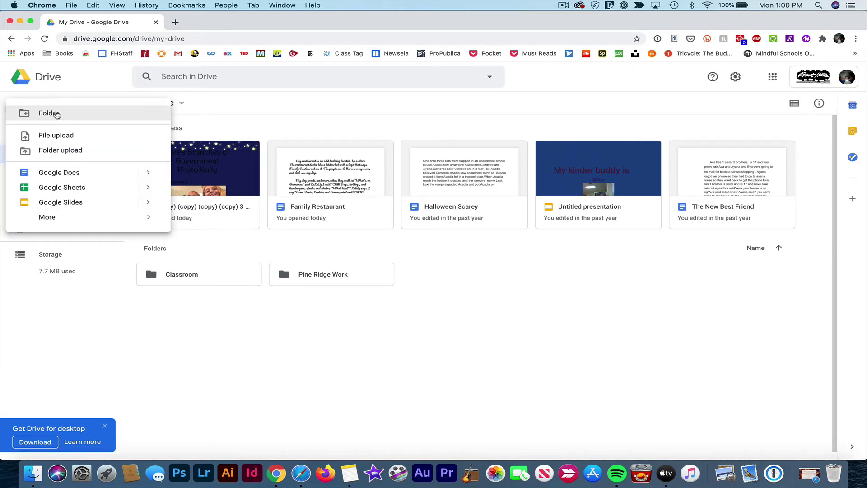
{"action": "left_click", "coordinate": [57, 114]}
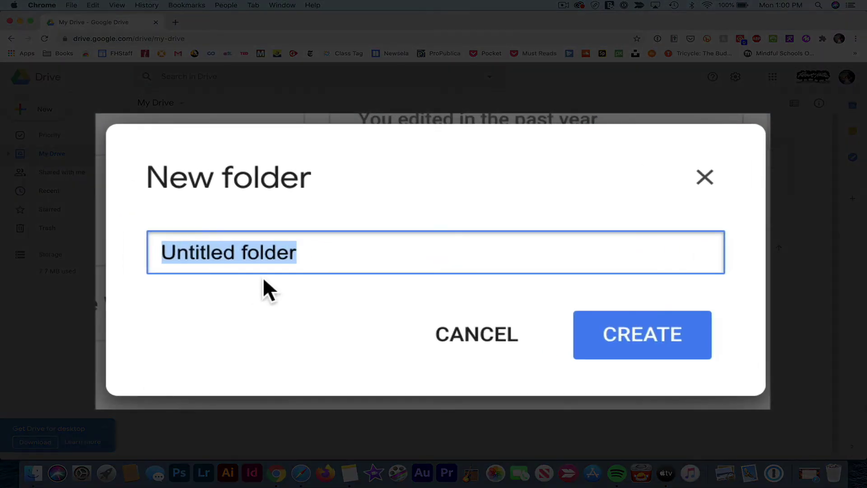
{"action": "type", "text": "5th "}
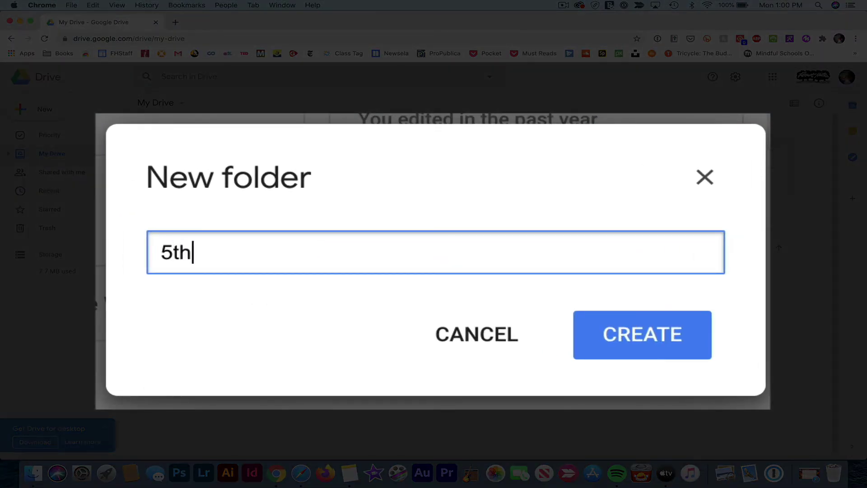
{"action": "type", "text": "Grade W"}
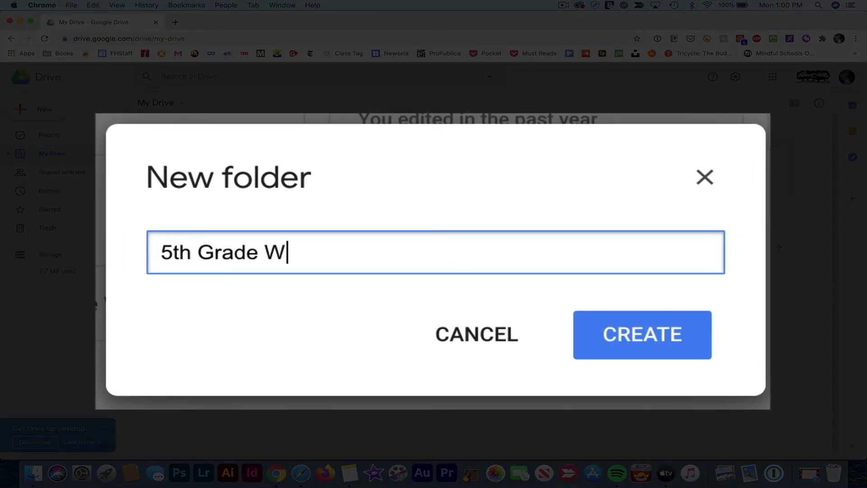
{"action": "type", "text": "riter's "}
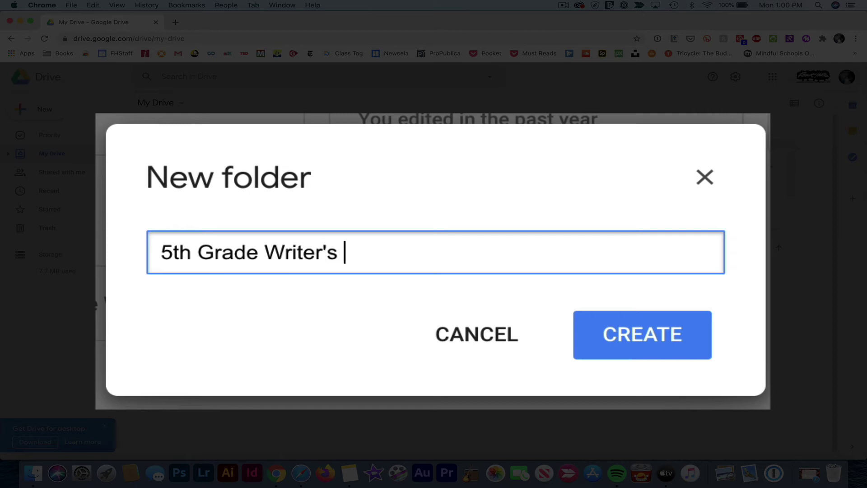
{"action": "type", "text": "Wor"}
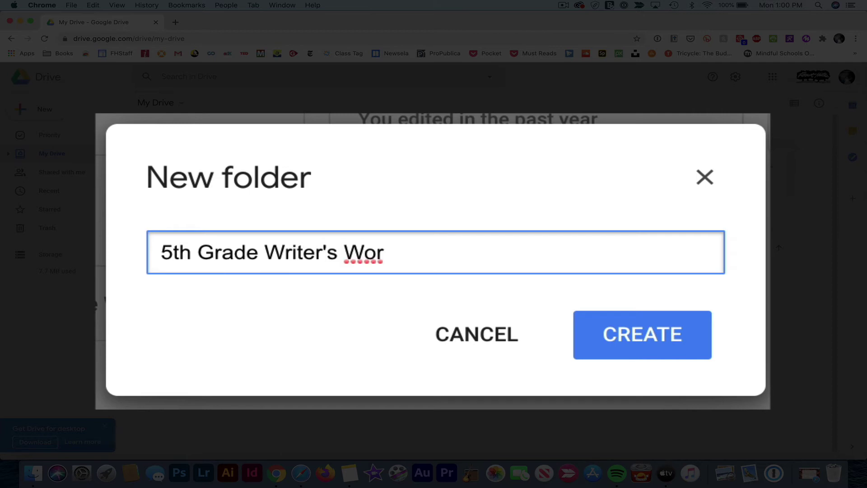
{"action": "type", "text": "kshop"}
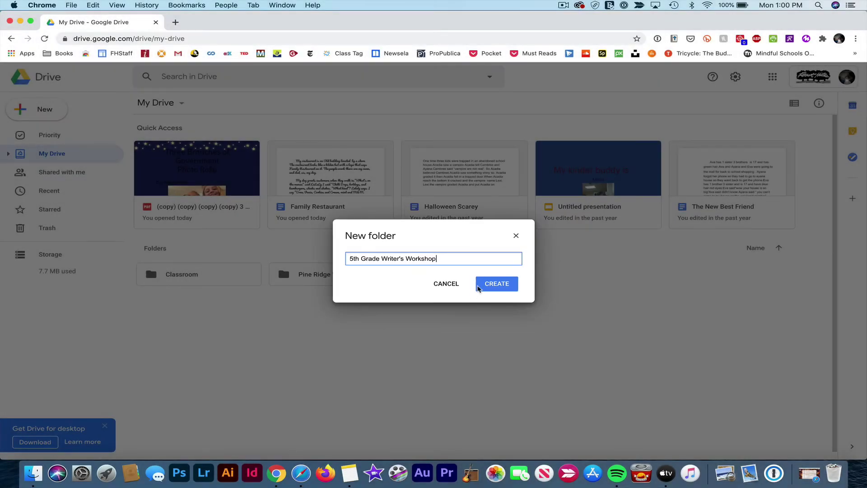
{"action": "left_click", "coordinate": [487, 285]}
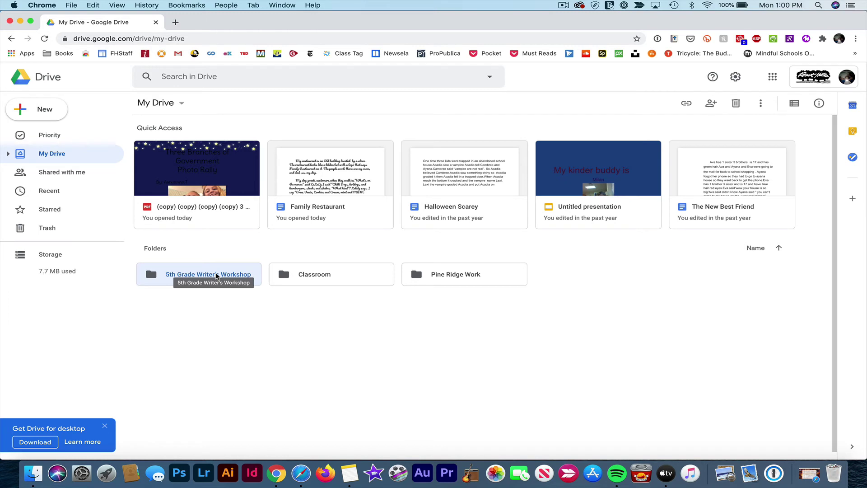
Set the 5th Grade Writer's Workshop folder color to green via Change color.
{"action": "right_click", "coordinate": [217, 275]}
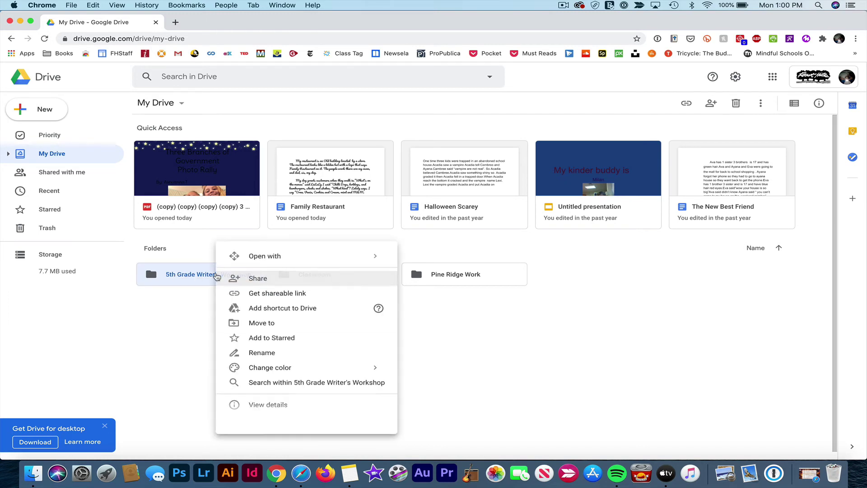
{"action": "mouse_move", "coordinate": [270, 367]}
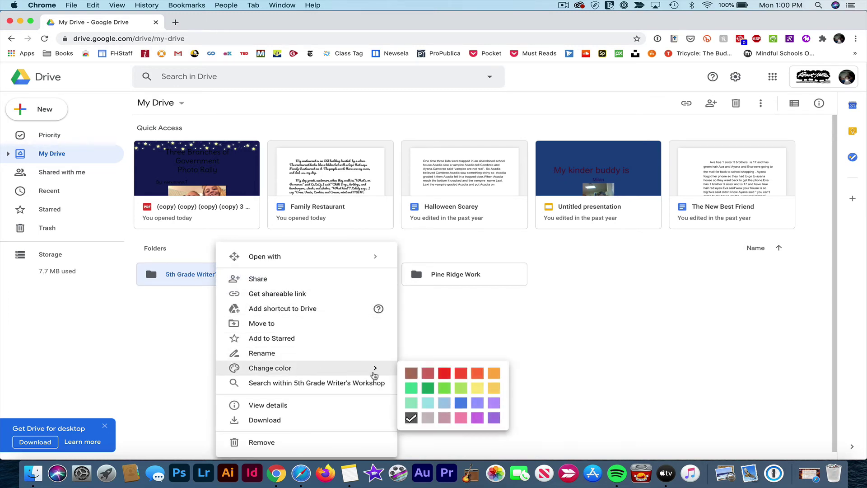
{"action": "left_click", "coordinate": [427, 390]}
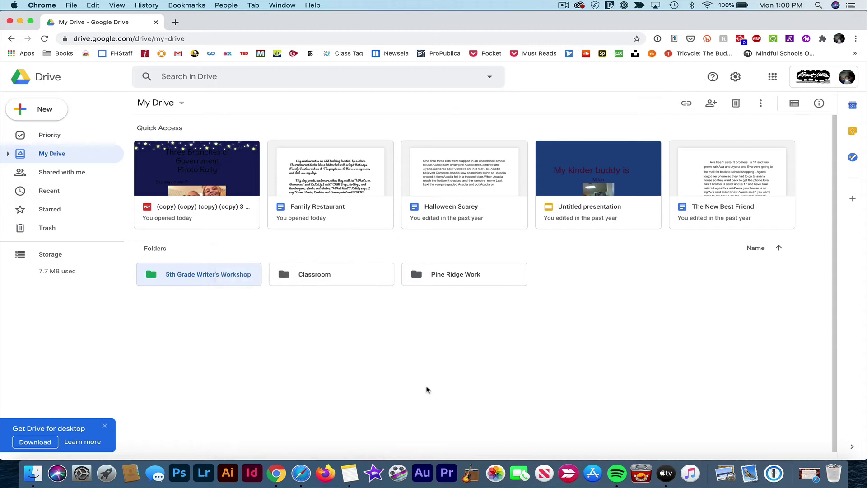
{"action": "left_click", "coordinate": [221, 301]}
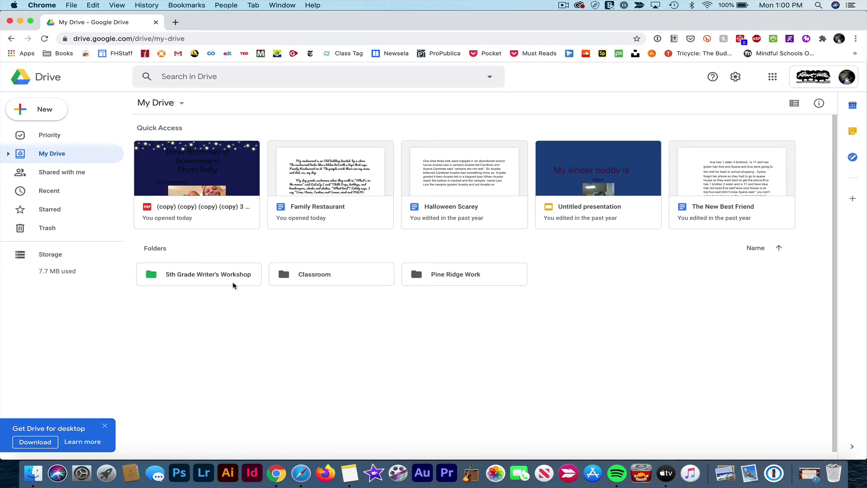
Inside 5th Grade Writer's Workshop, create a subfolder named 'Narrative Writing'.
{"action": "double_click", "coordinate": [204, 276]}
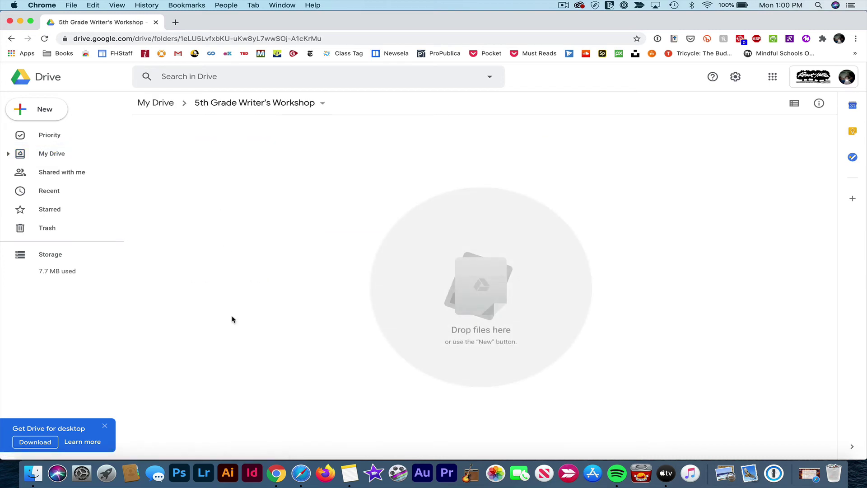
{"action": "left_click", "coordinate": [47, 114]}
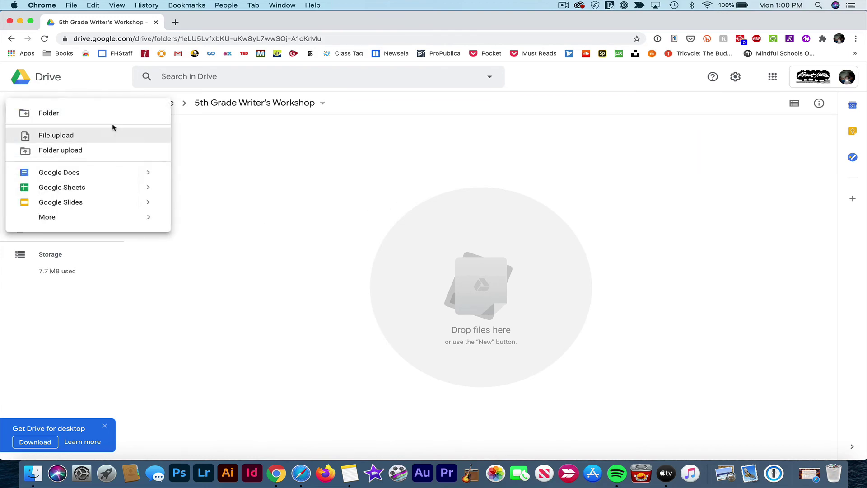
{"action": "left_click", "coordinate": [91, 118]}
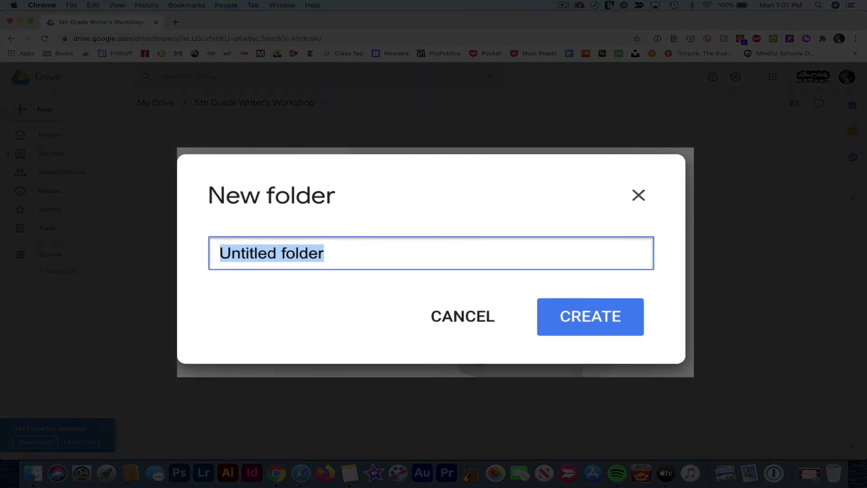
{"action": "type", "text": "Narra"}
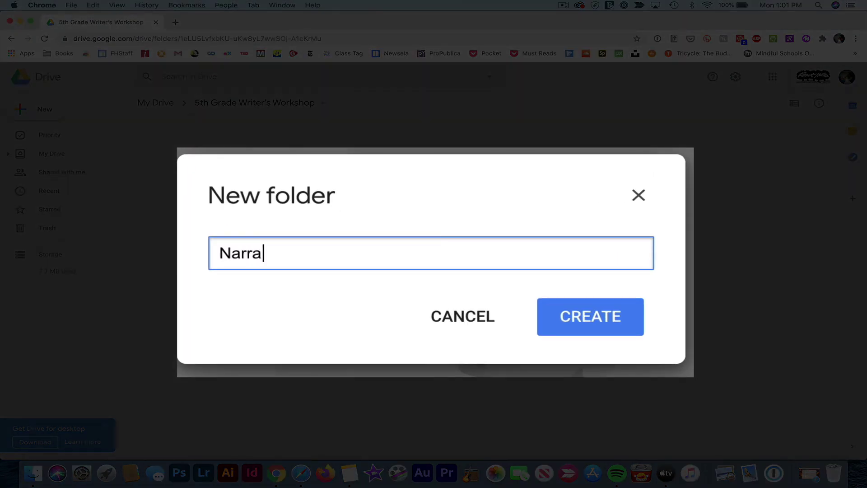
{"action": "type", "text": "tive Writing"}
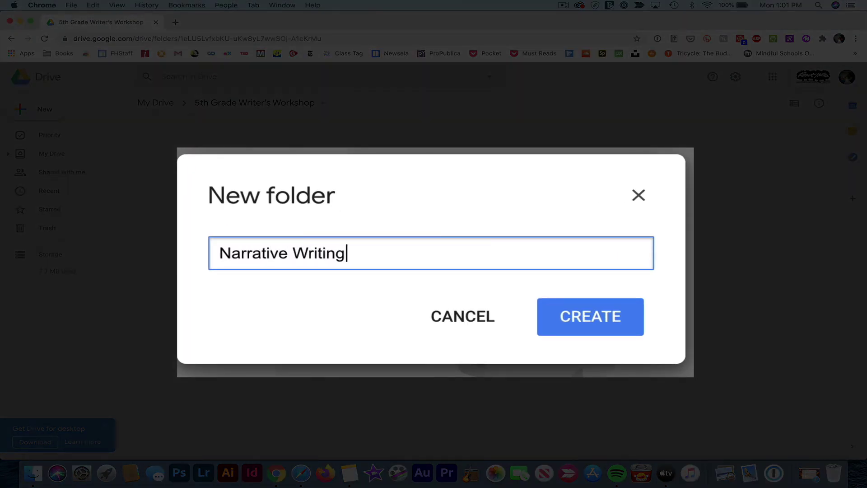
{"action": "left_click", "coordinate": [575, 319]}
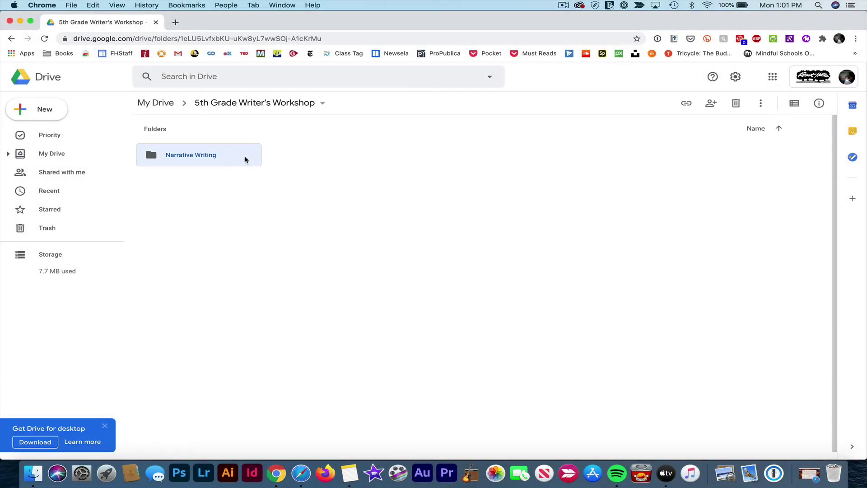
Set the Narrative Writing folder color to orange via Change color.
{"action": "right_click", "coordinate": [212, 157]}
{"action": "mouse_move", "coordinate": [267, 283]}
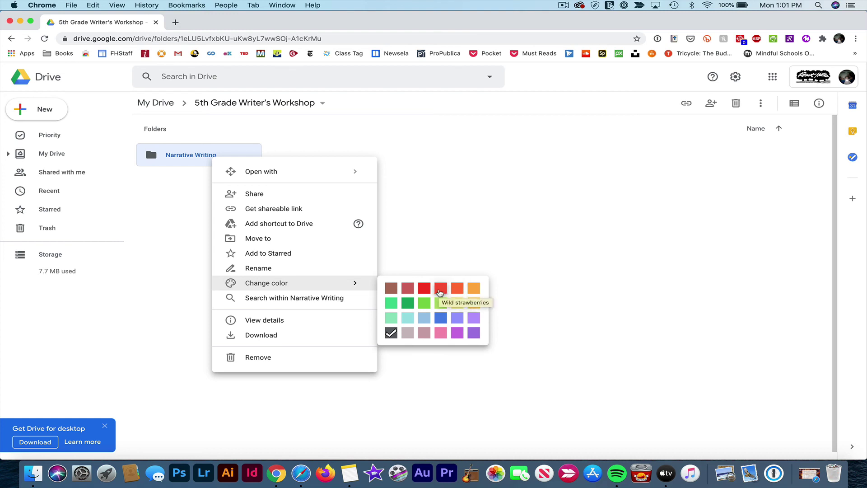
{"action": "left_click", "coordinate": [457, 290]}
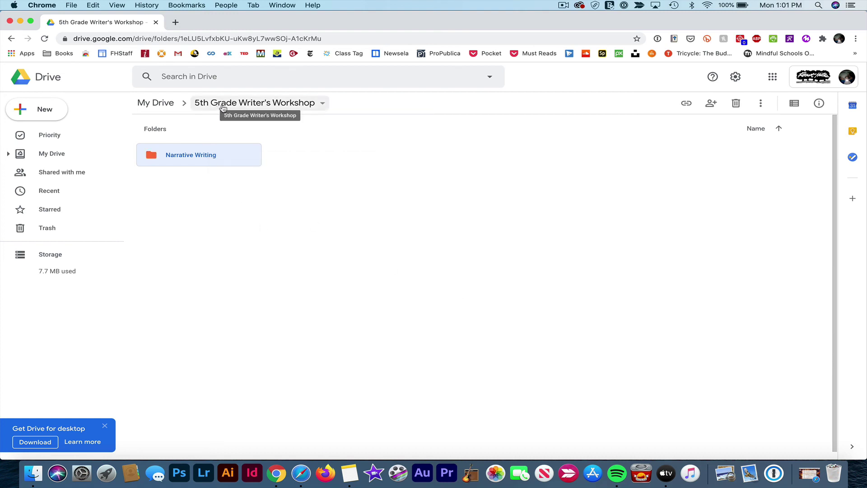
Return to the top-level My Drive through the breadcrumb.
{"action": "left_click", "coordinate": [166, 103]}
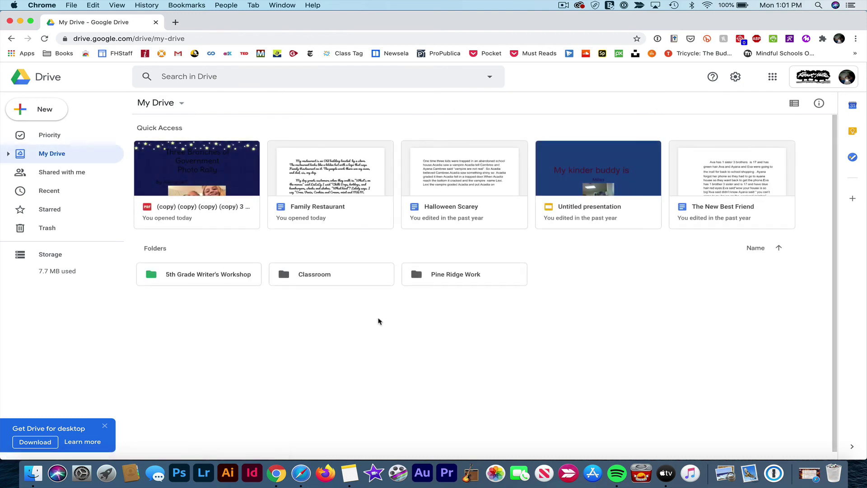